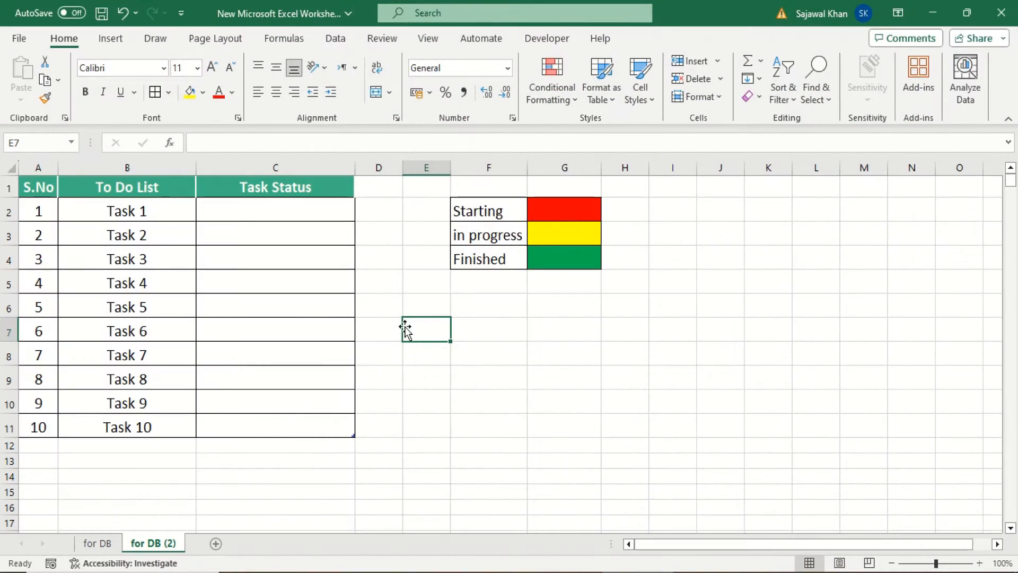
click(116, 195)
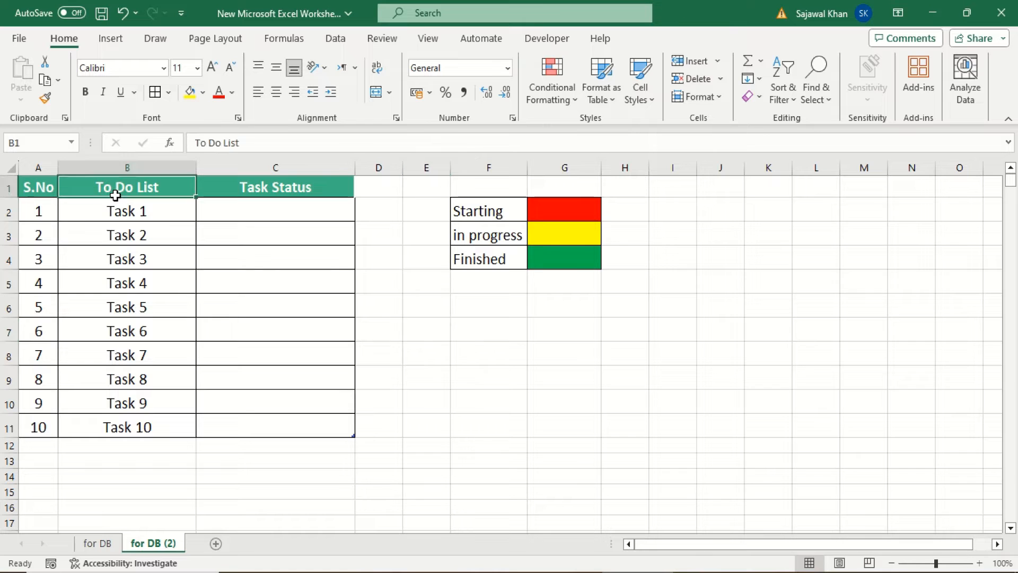
drag(136, 211, 161, 420)
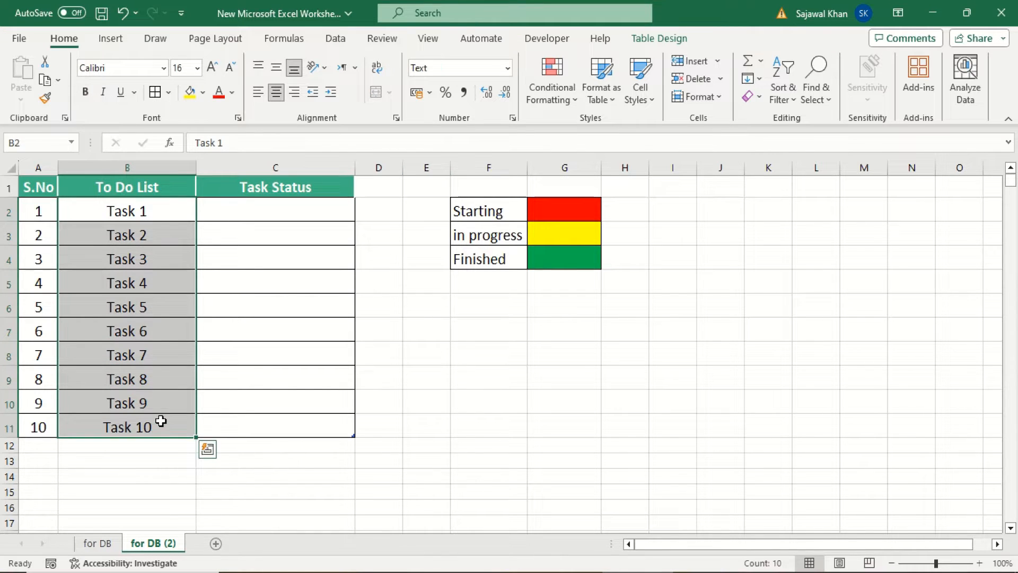
click(311, 219)
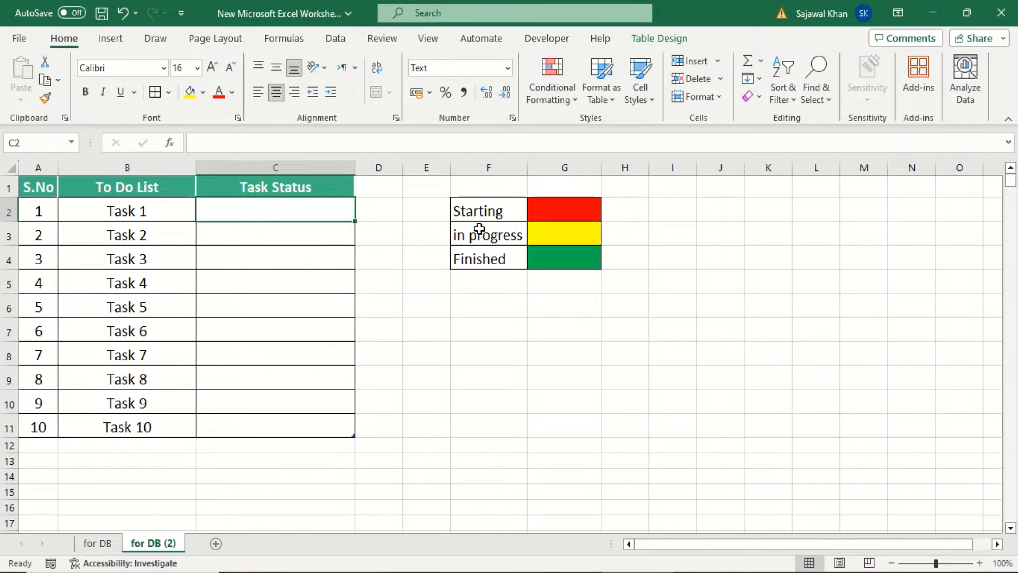
drag(497, 215, 502, 253)
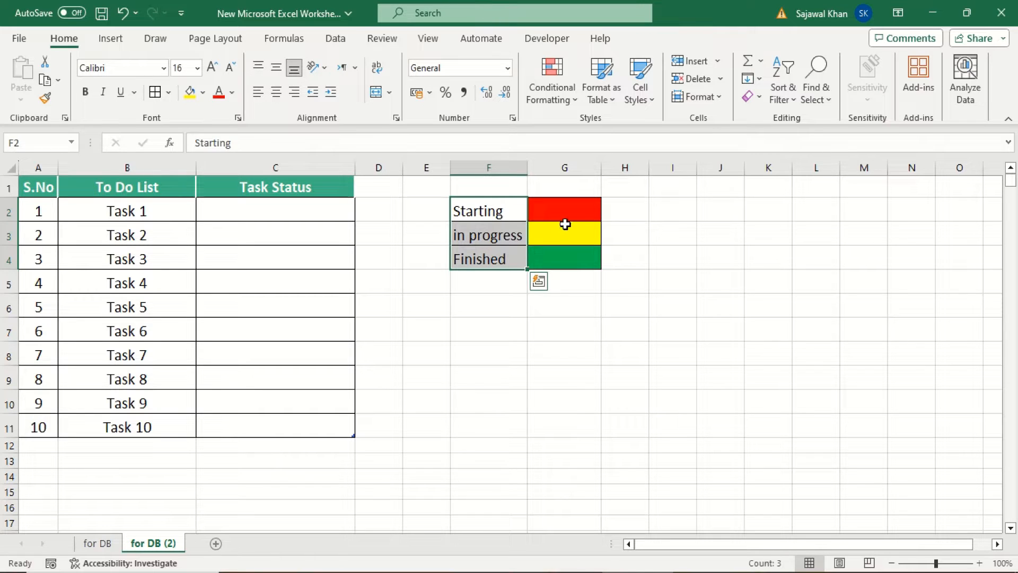
drag(566, 213, 571, 257)
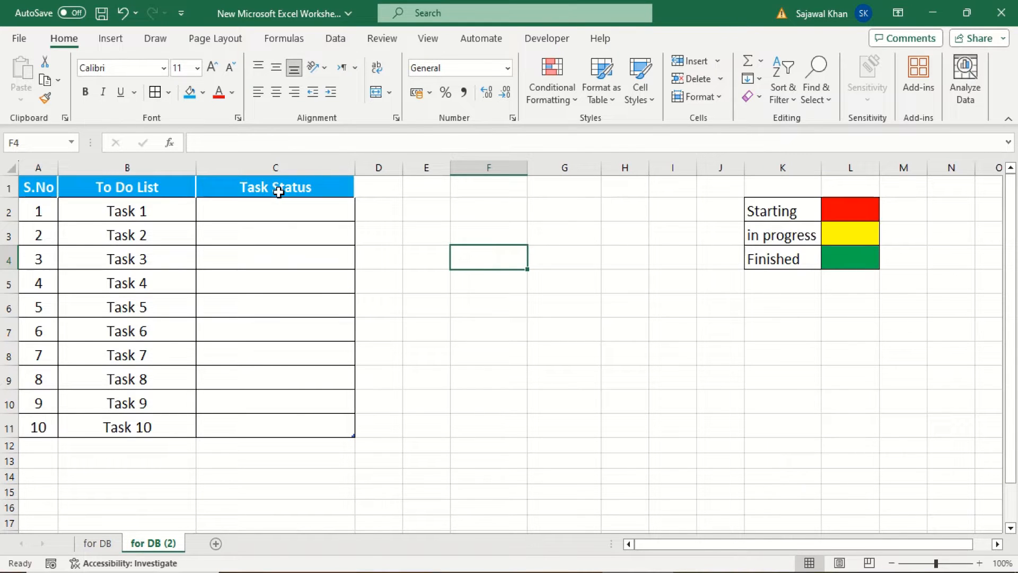
Start a conditional formatting rule on the Task Status cells C2:C11 for cell values equal to "starting"
drag(277, 209, 271, 422)
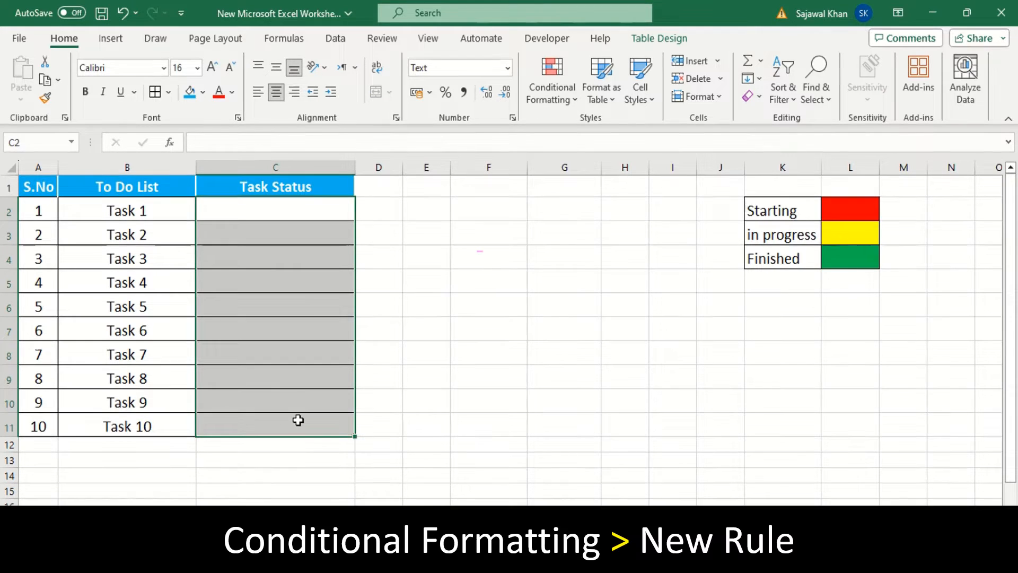
click(563, 100)
mouse_move(571, 120)
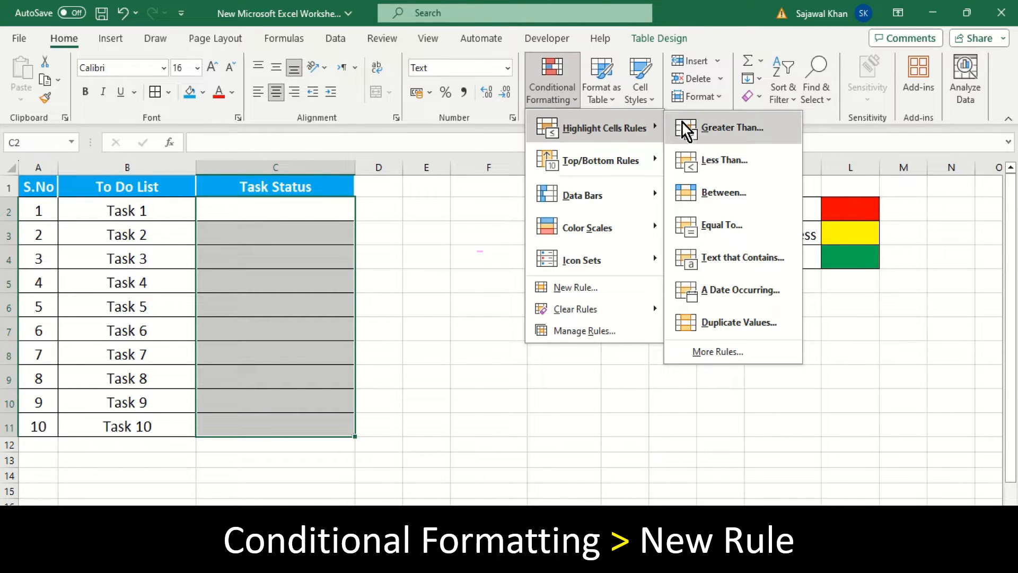
click(724, 351)
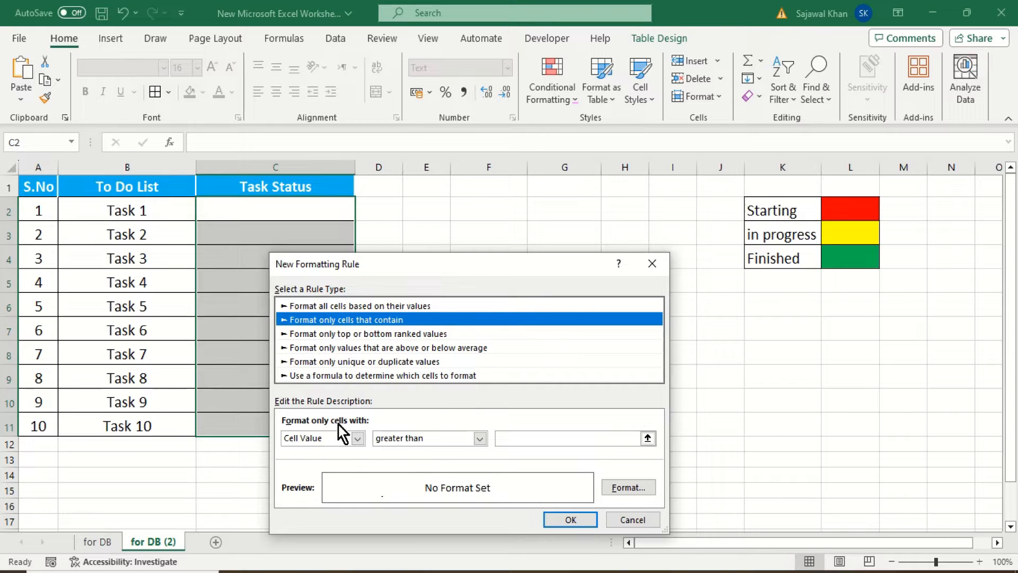
click(455, 439)
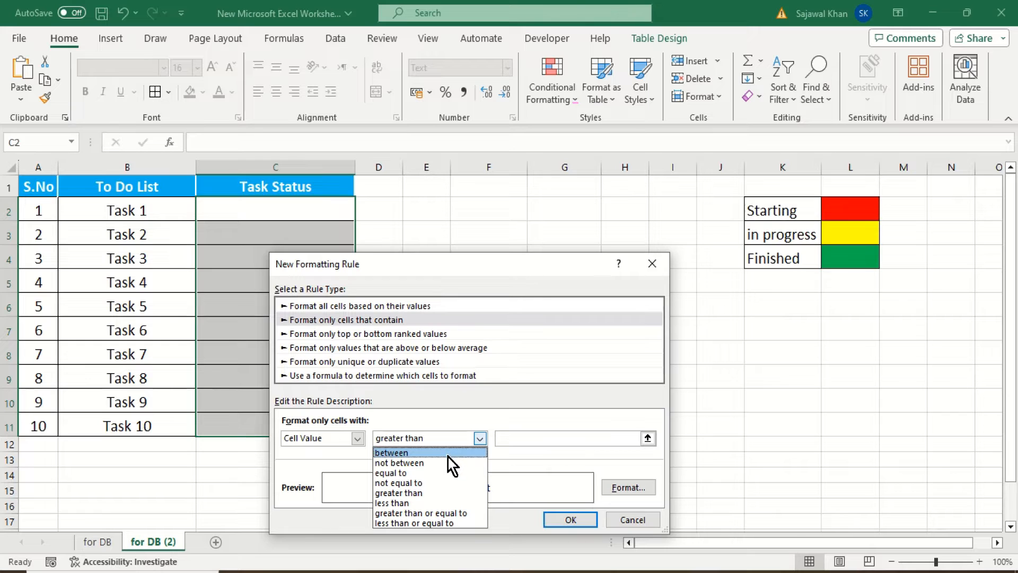
click(431, 472)
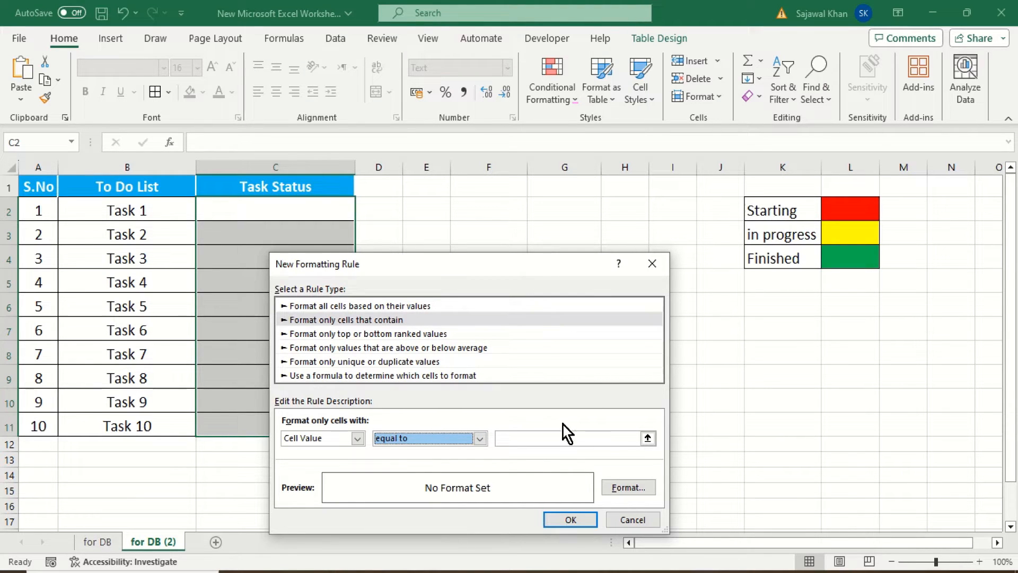
click(550, 437)
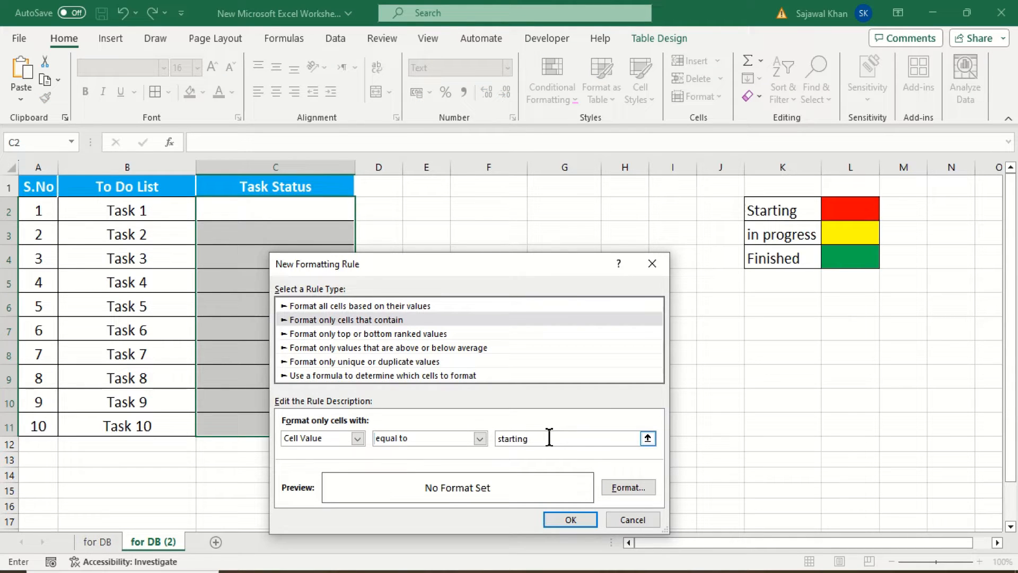
Give the "starting" rule a solid red fill and apply it to the Task Status cells
click(615, 488)
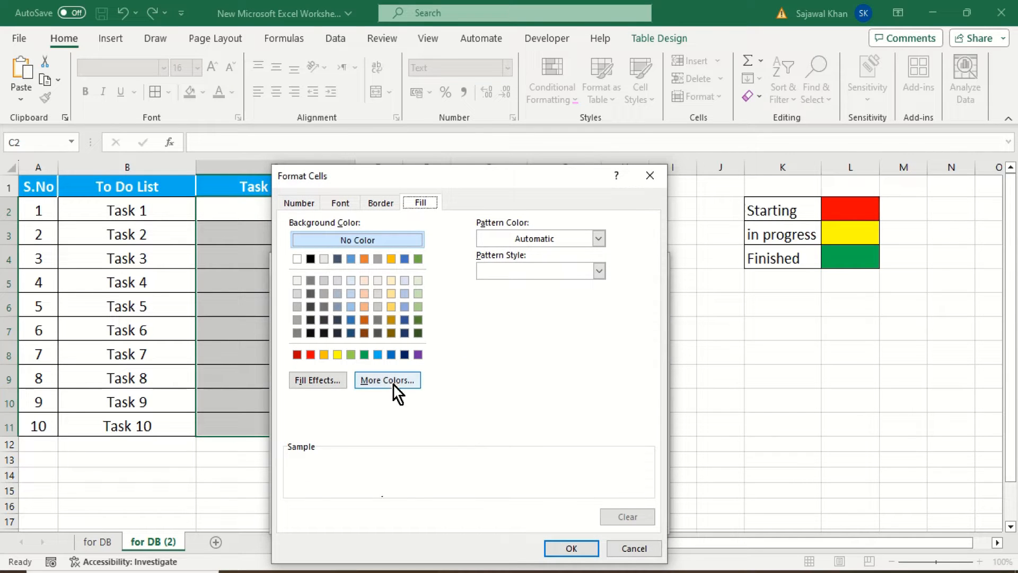
click(310, 355)
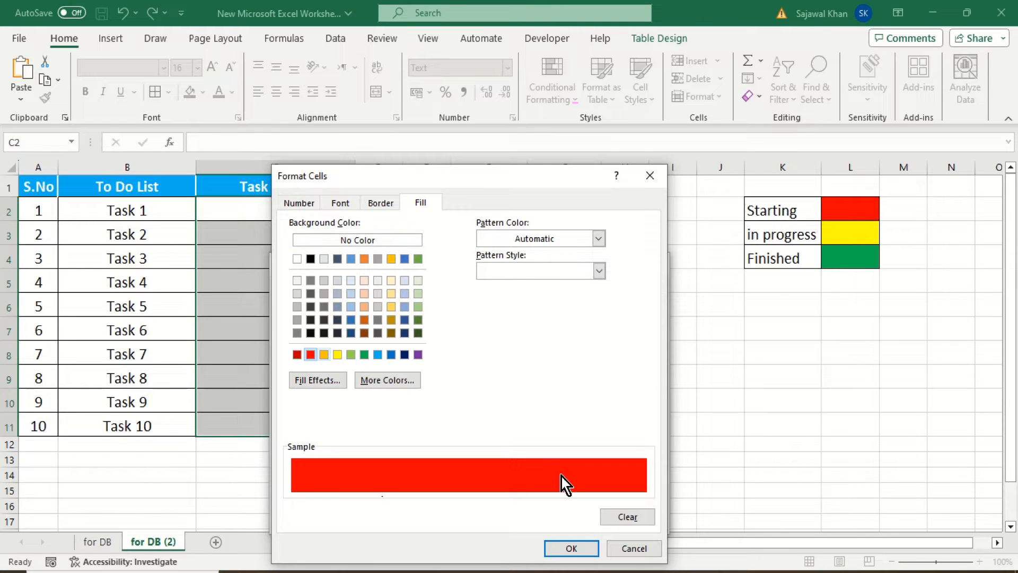
click(572, 548)
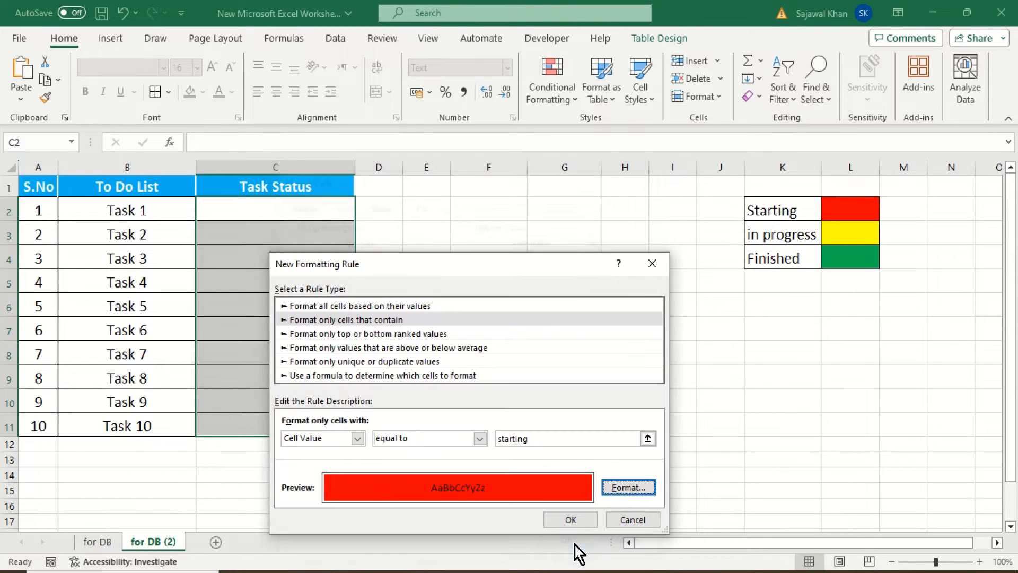
click(575, 522)
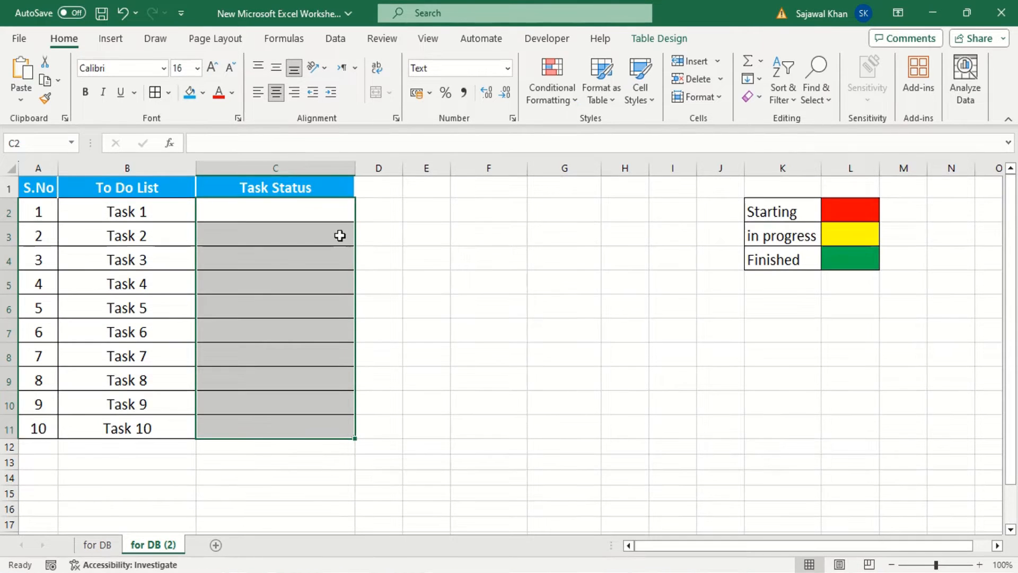
Start another conditional formatting rule on C2:C11 for cell values equal to "in progress"
click(554, 104)
mouse_move(581, 136)
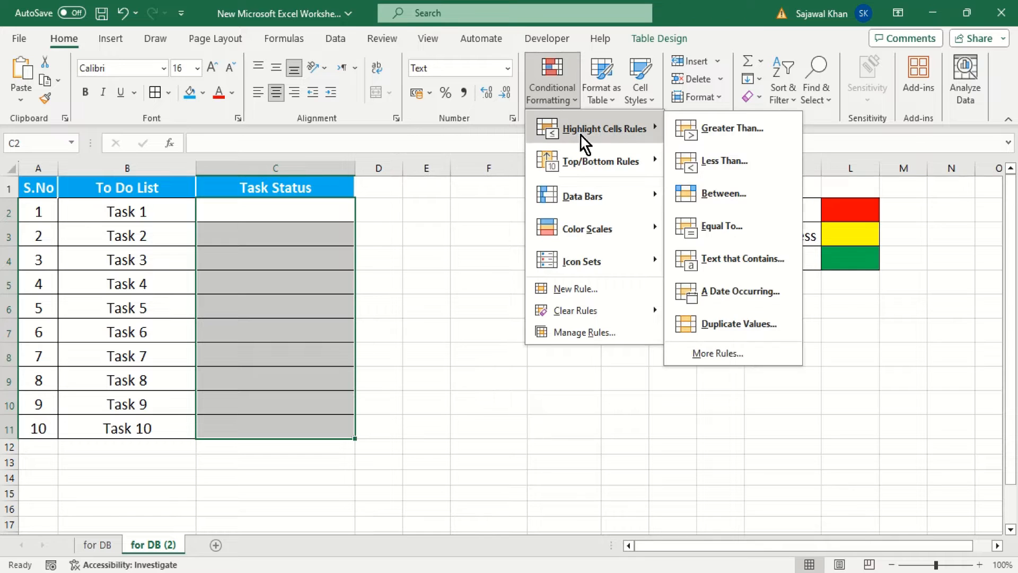
click(724, 355)
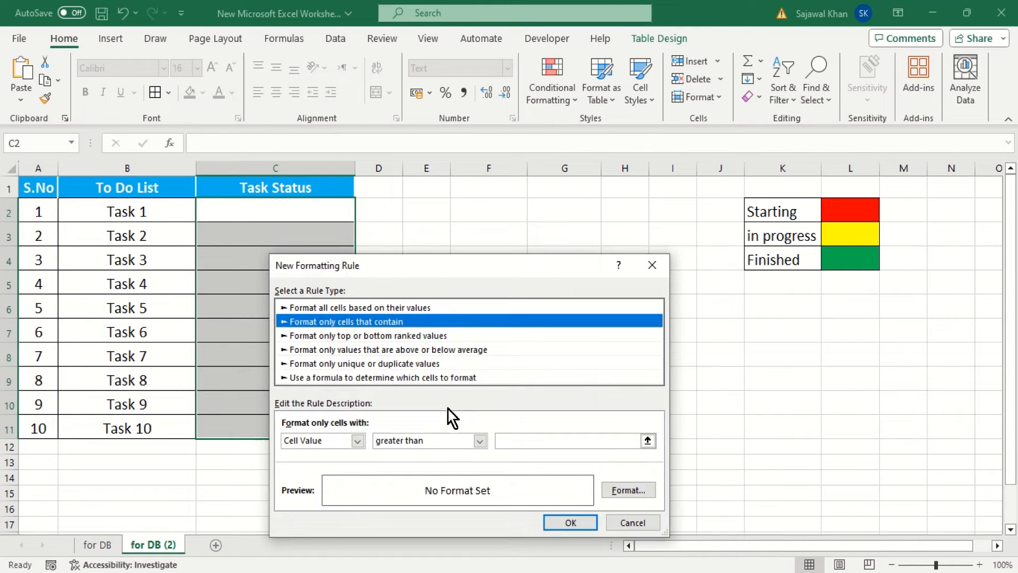
click(463, 442)
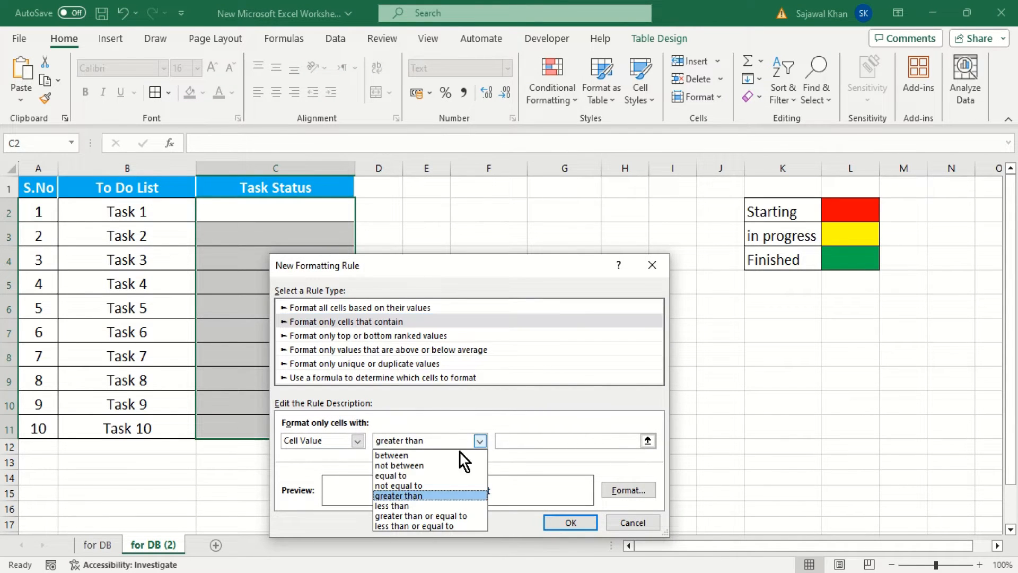
click(438, 476)
click(533, 443)
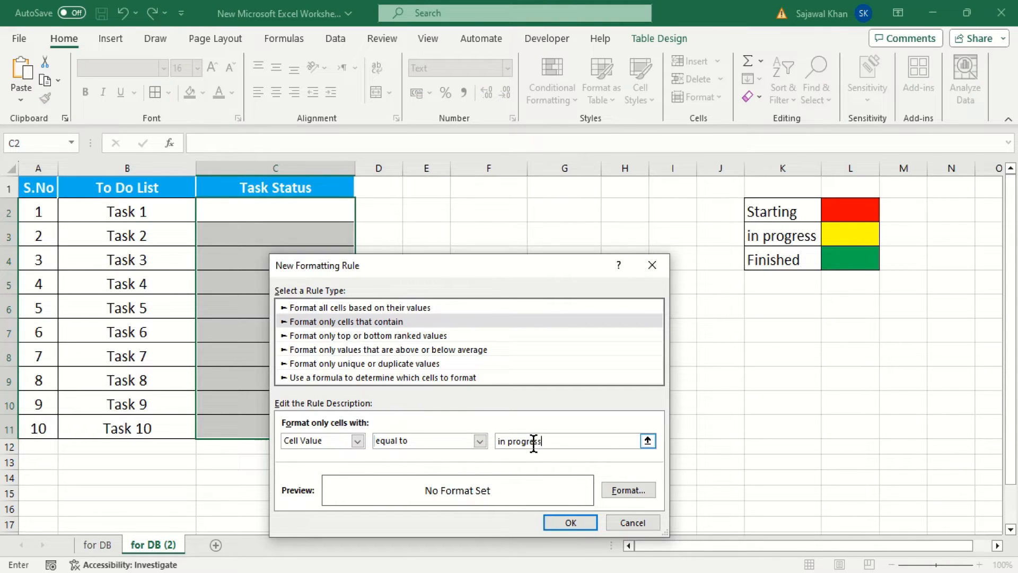
Give the "in progress" rule a yellow fill and apply it to the Task Status cells
click(615, 491)
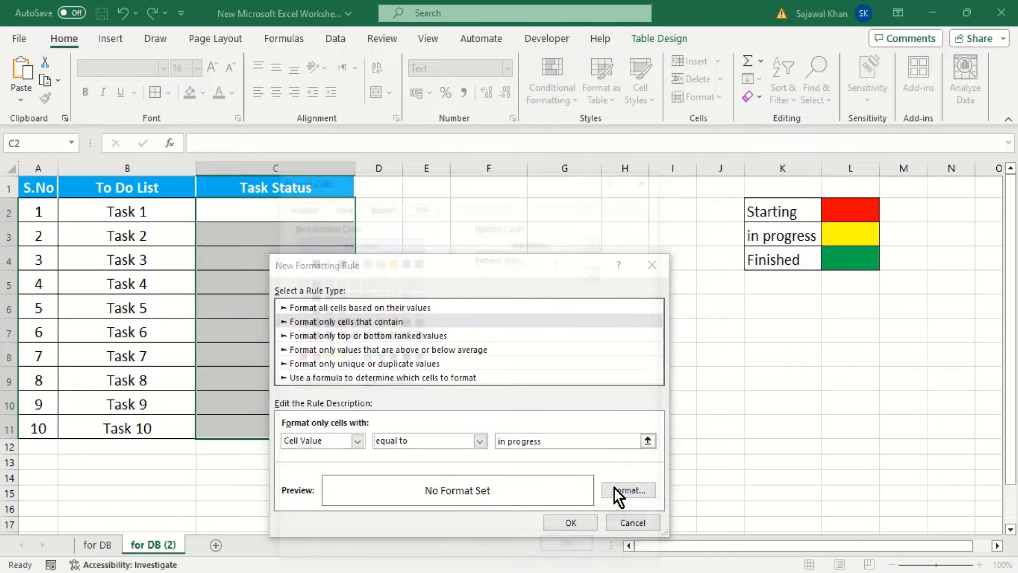
click(337, 356)
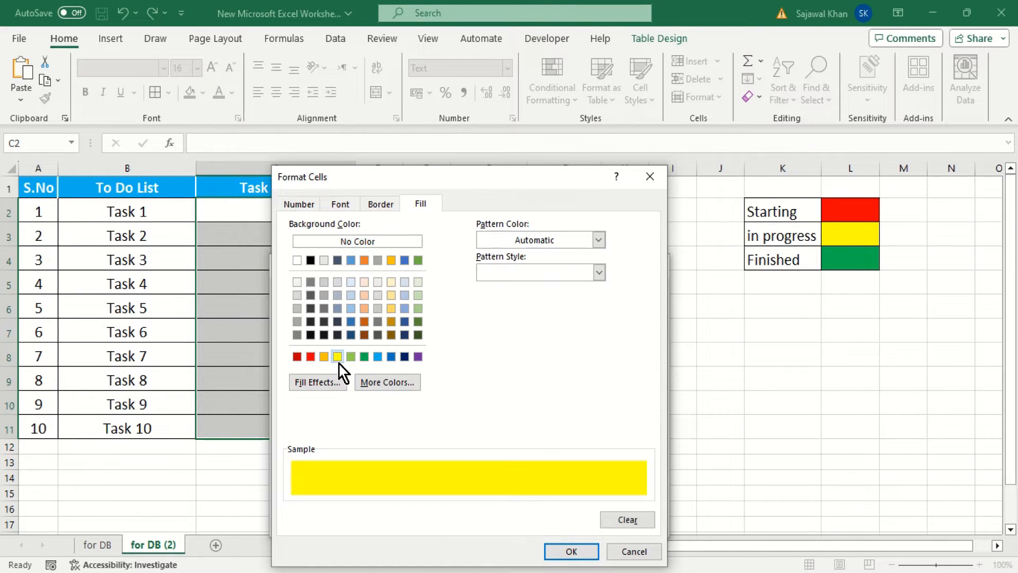
click(568, 551)
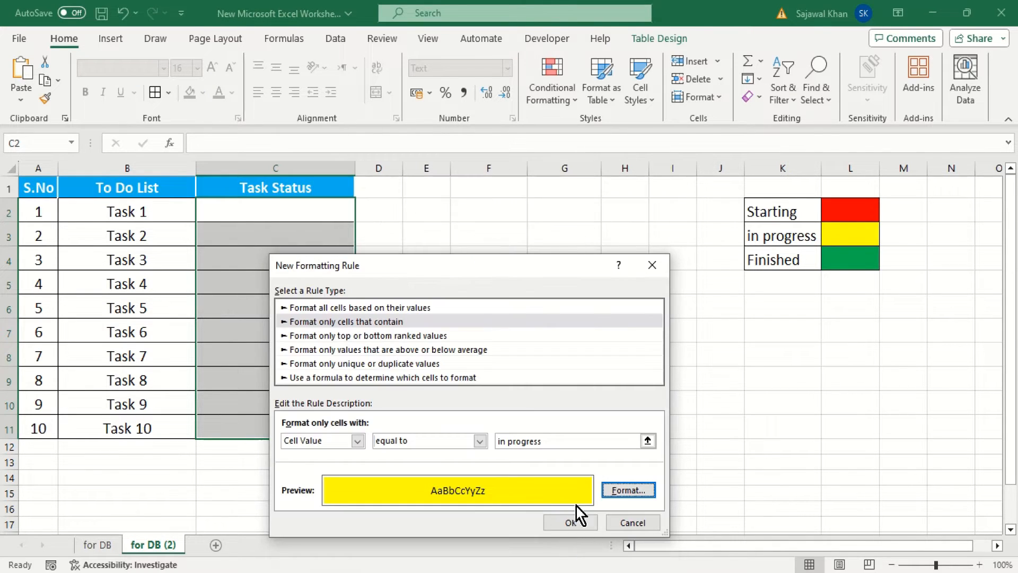
click(577, 522)
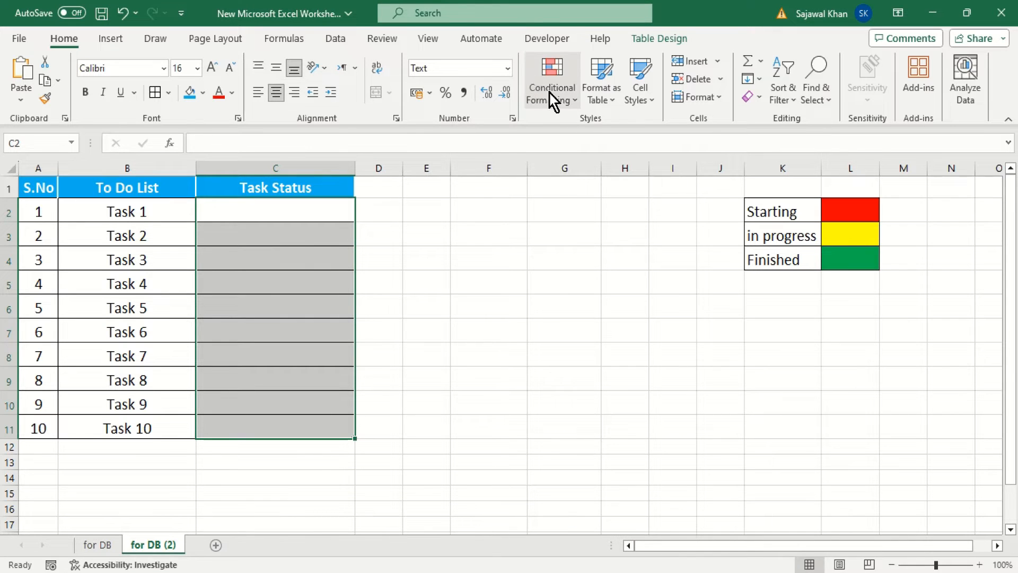
click(556, 98)
mouse_move(597, 130)
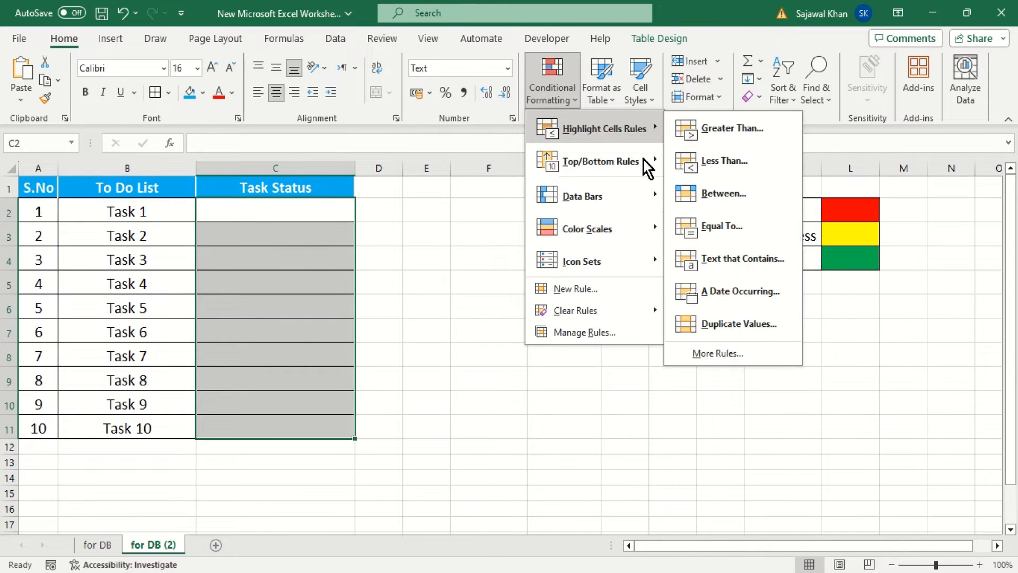
click(732, 321)
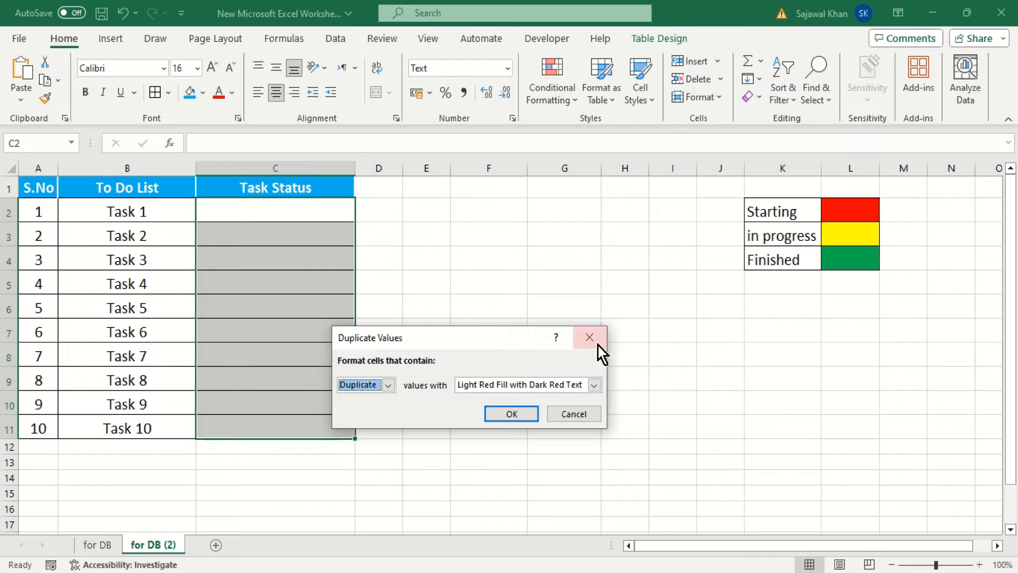
click(597, 344)
Start a third conditional formatting rule on C2:C11 for cell values equal to "finished"
click(576, 95)
mouse_move(596, 128)
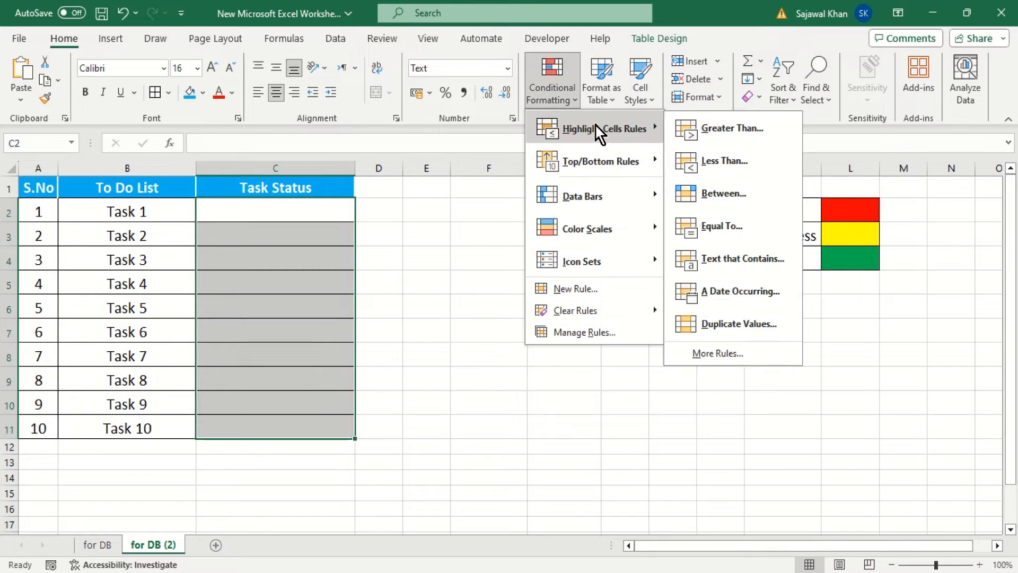
click(751, 356)
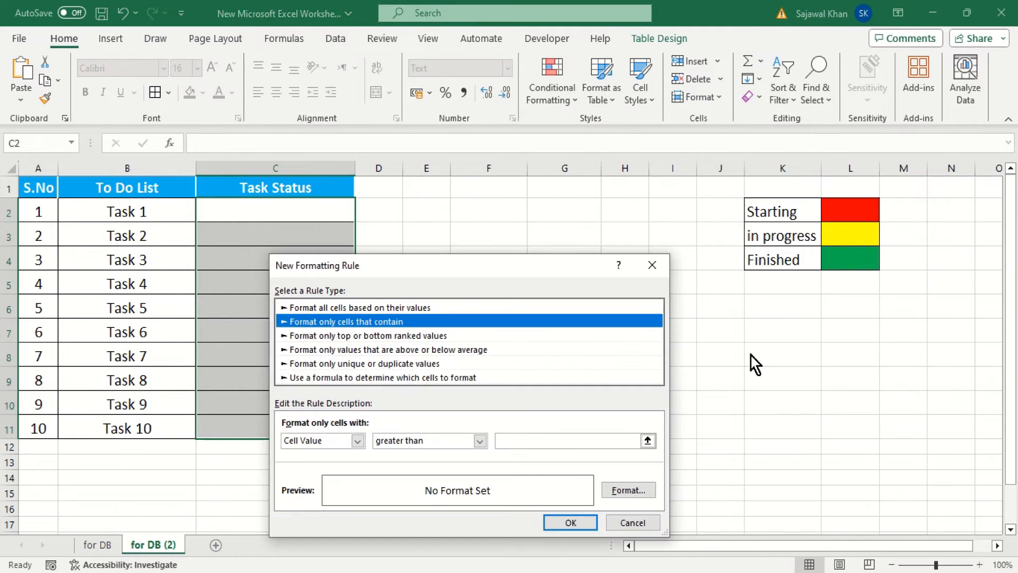
click(483, 440)
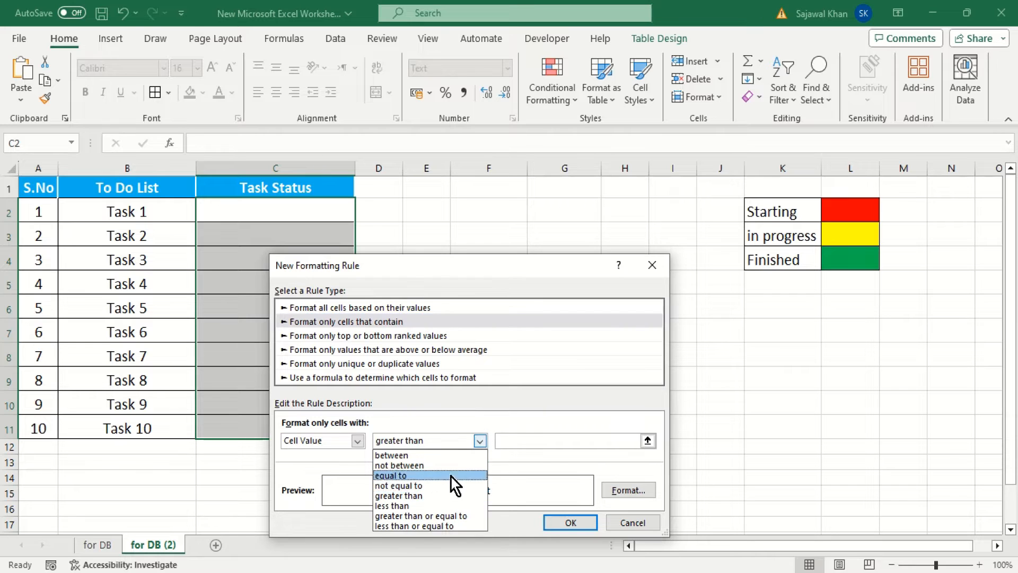
click(437, 476)
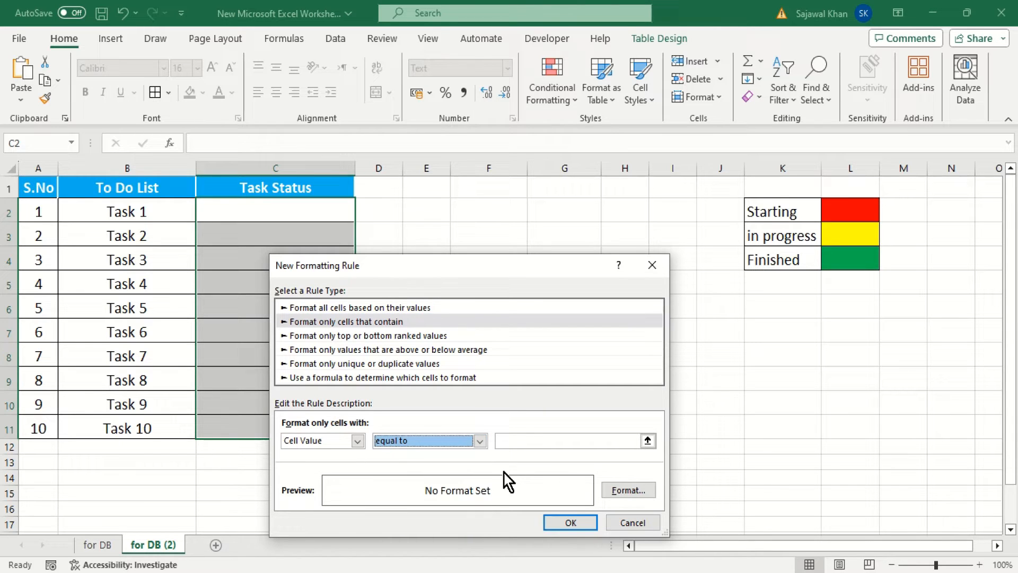
click(527, 440)
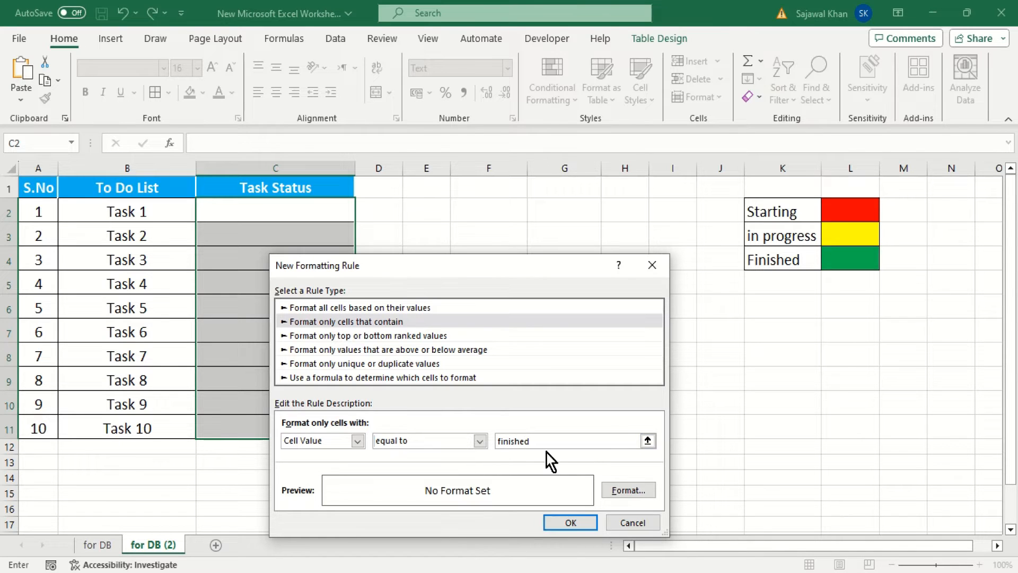
Give the "finished" rule a green fill, apply it to the Task Status cells, and select cell C2
click(615, 488)
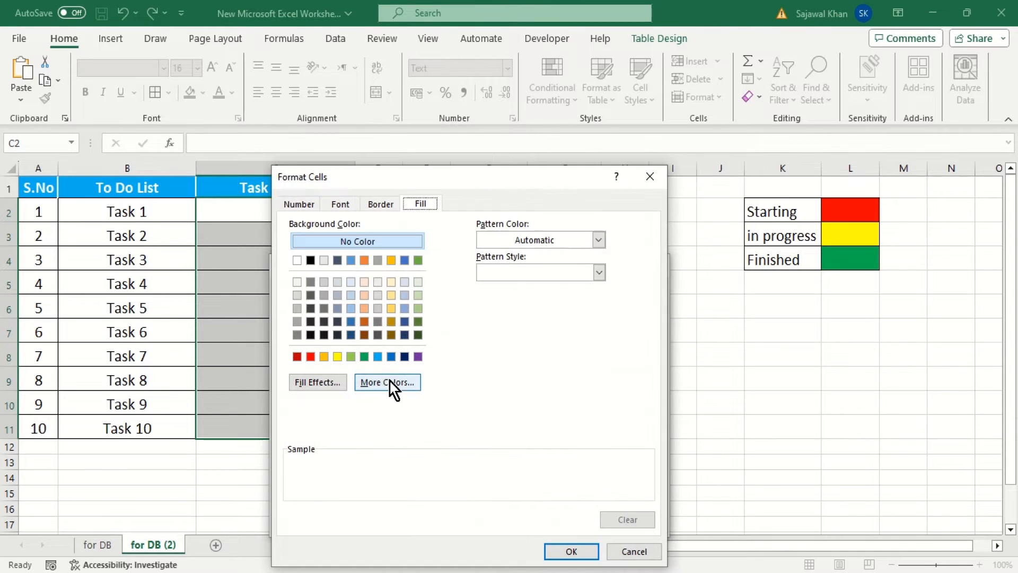
click(364, 357)
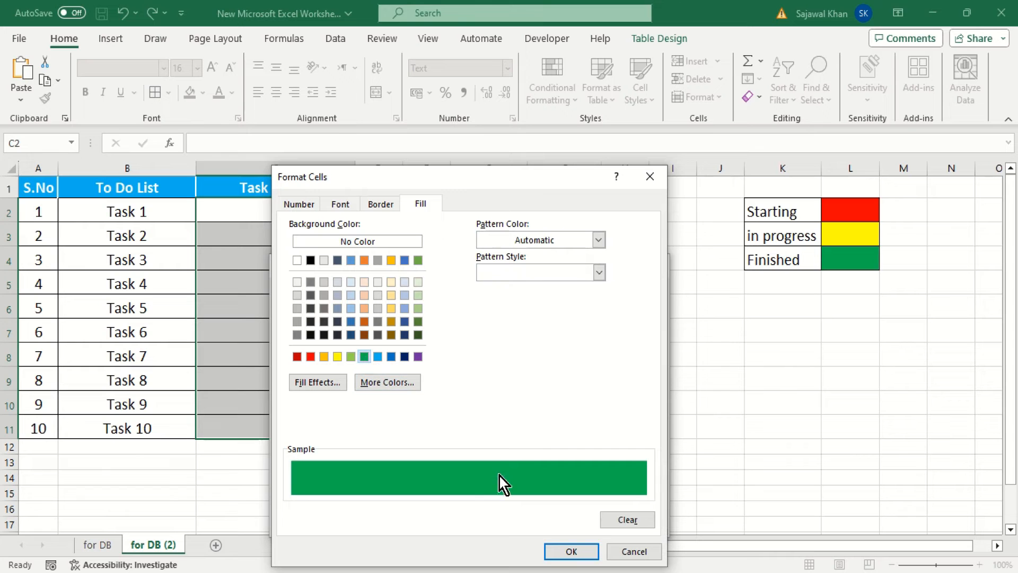
click(553, 551)
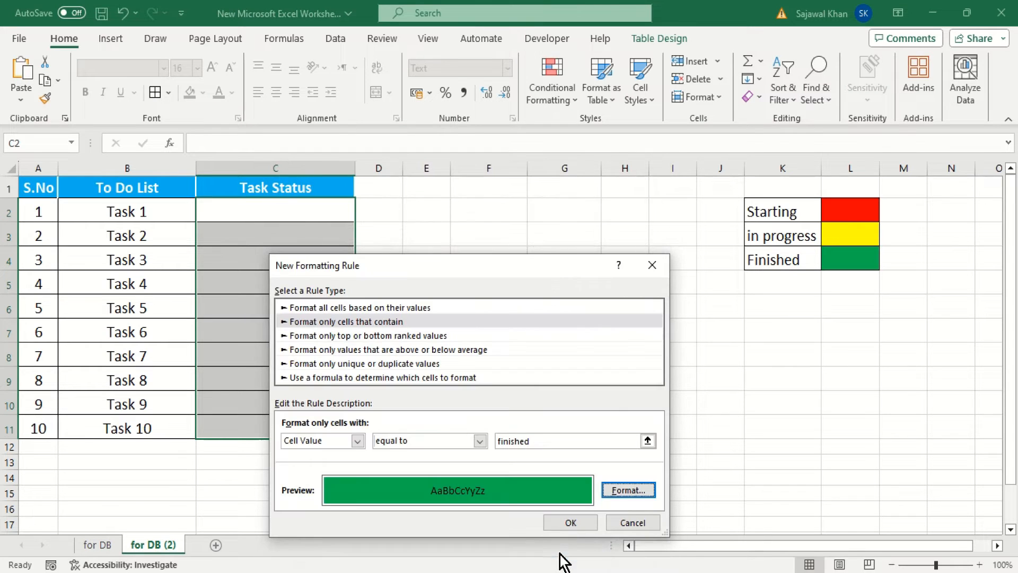
click(581, 527)
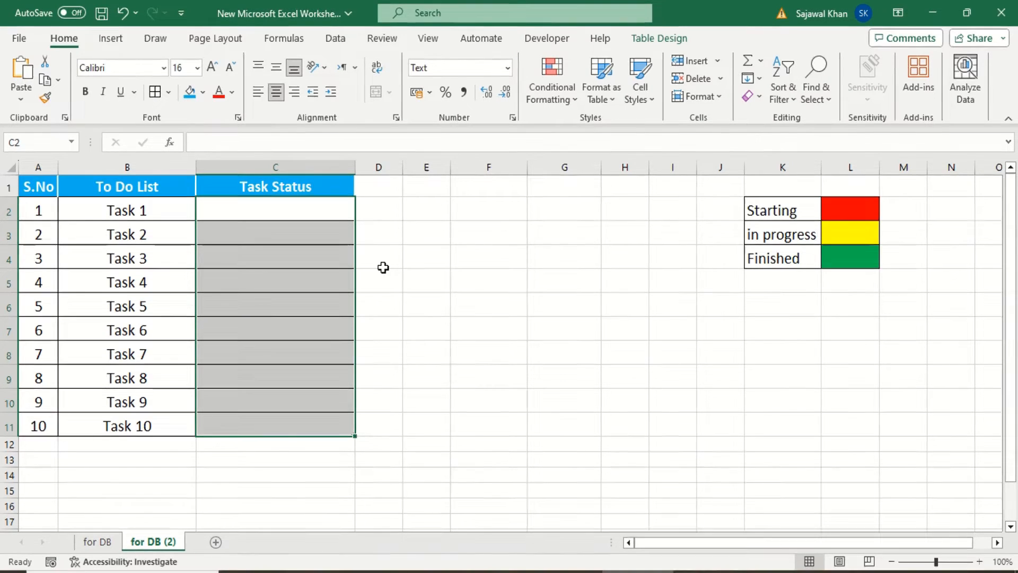
click(330, 212)
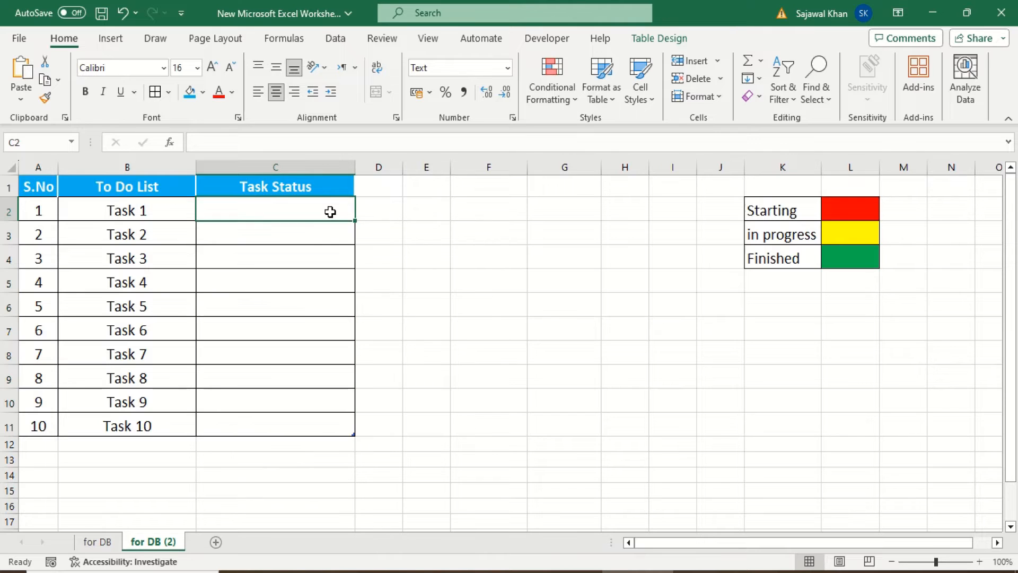
Enter the statuses "starting", "in progress" and "finished" for Task 1, Task 2 and Task 3 in C2:C4
text(starting)
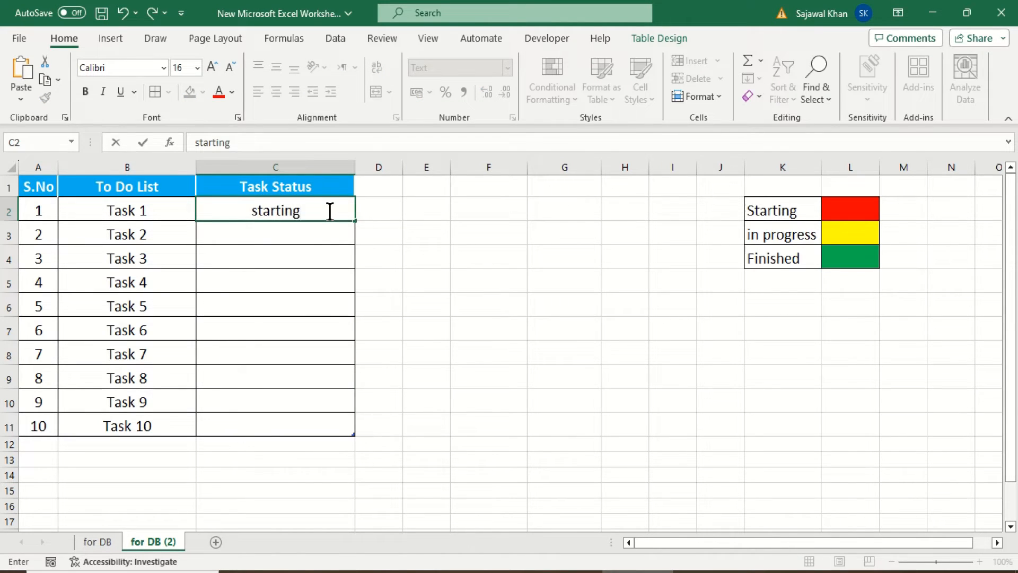
key(Return)
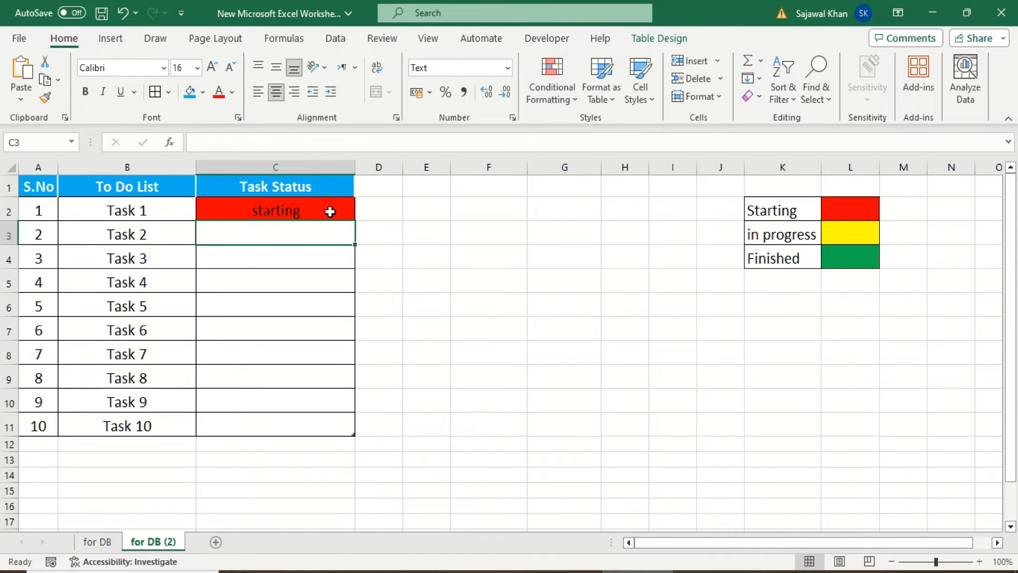
text(in pro)
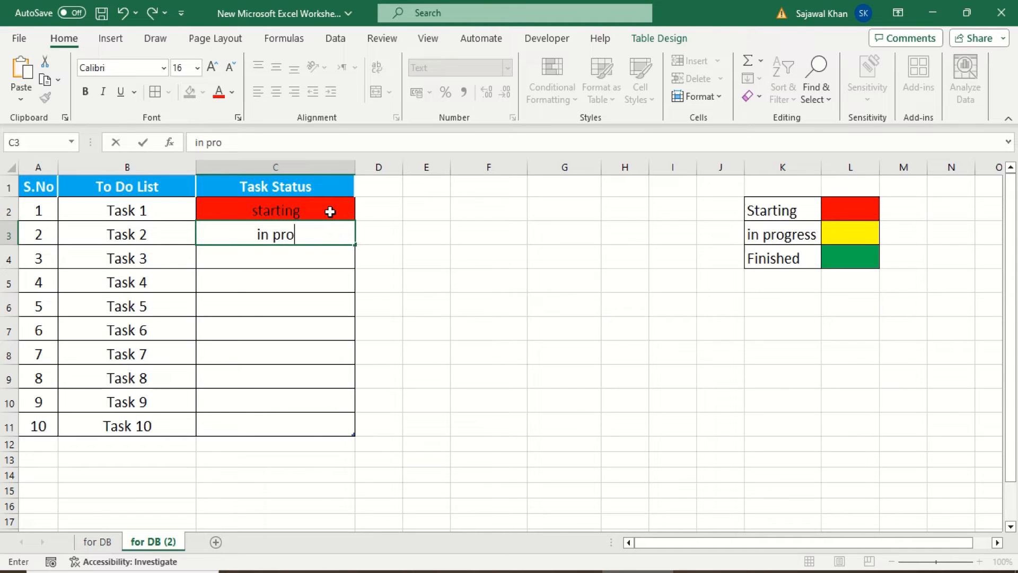
text(gress)
key(Return)
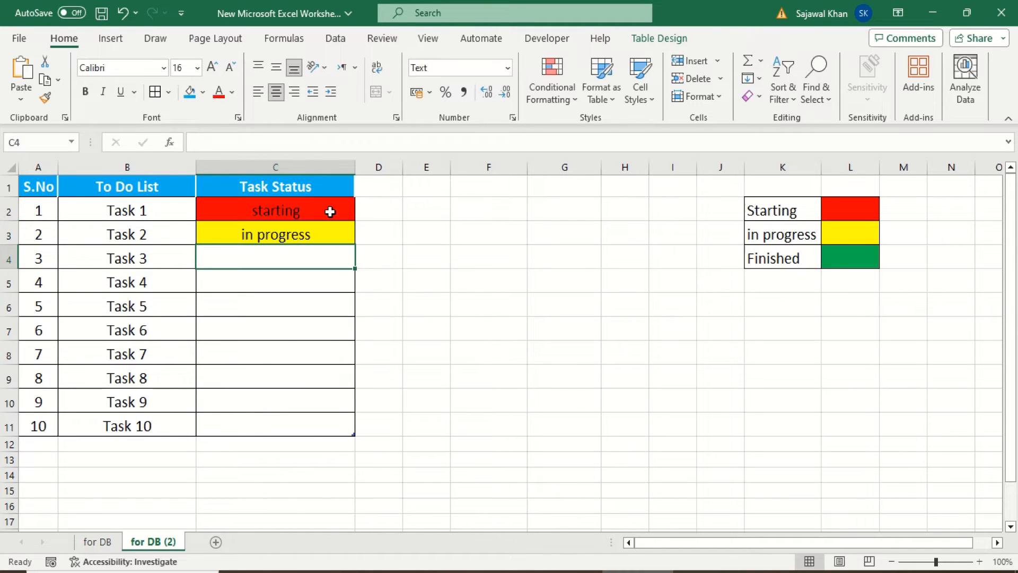
text(finished)
key(Return)
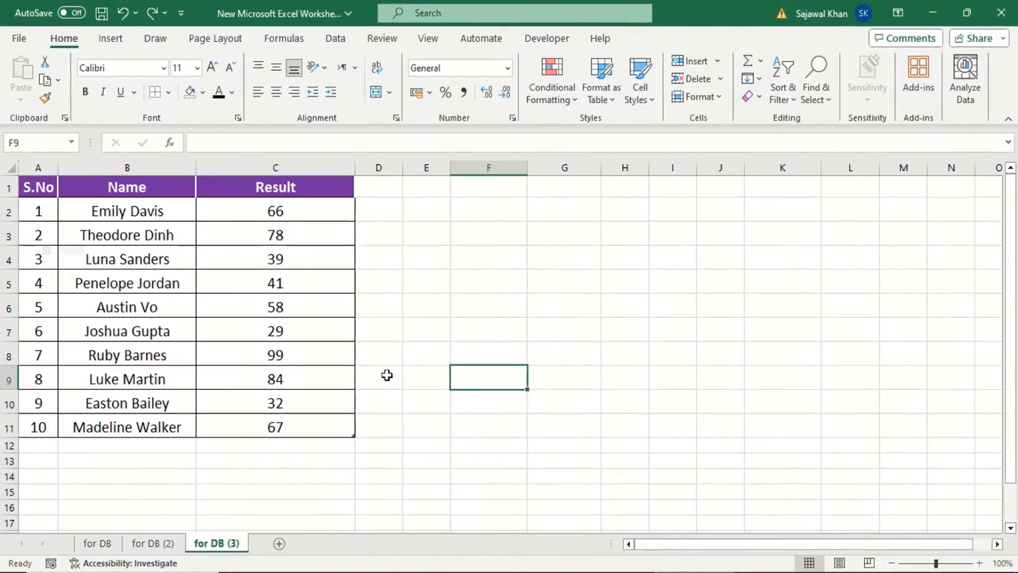
Start a conditional formatting rule on the Result cells C2:C11 of sheet "for DB (3)" for cell values less than 40
drag(306, 211, 297, 419)
click(564, 107)
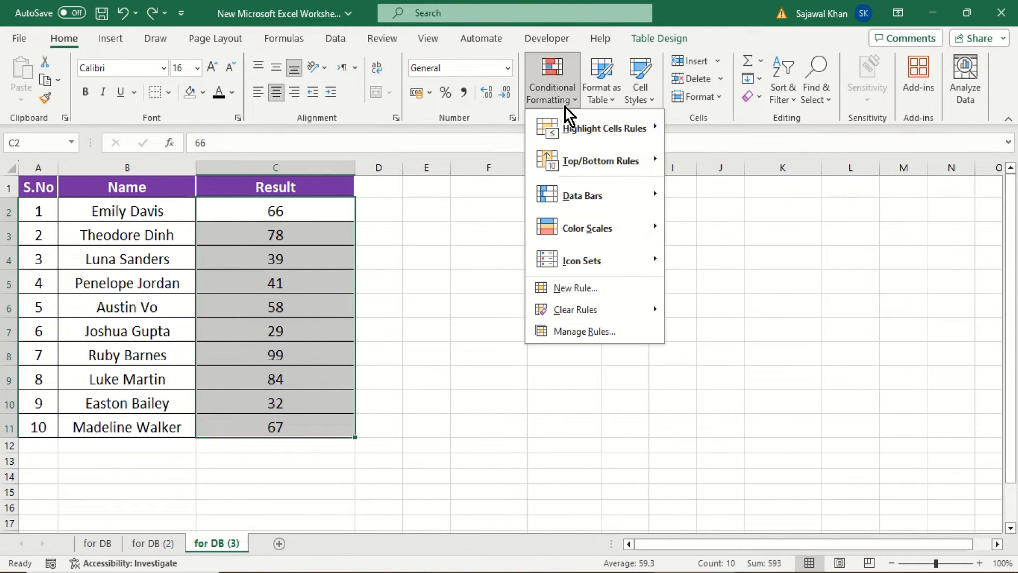
mouse_move(595, 122)
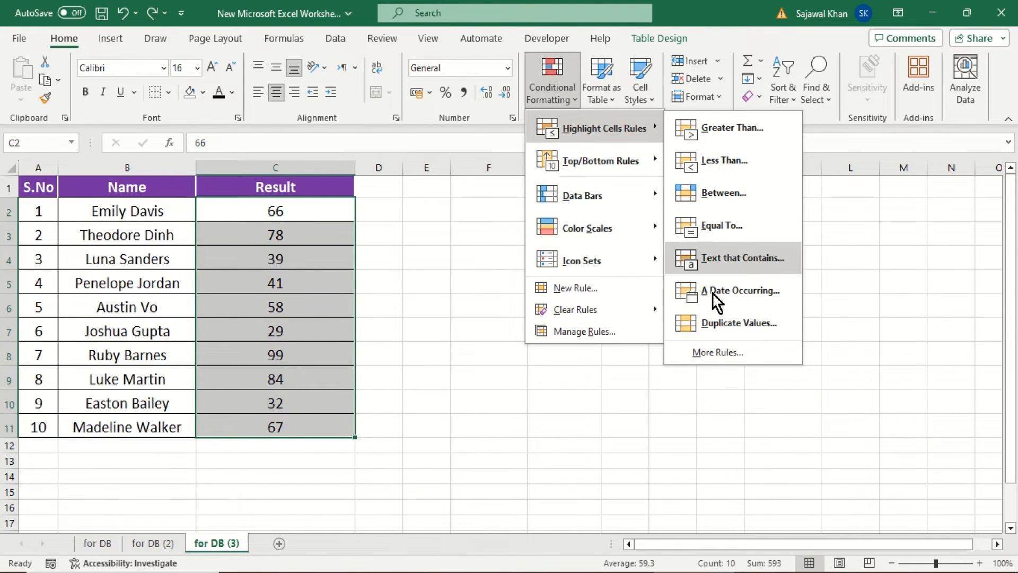
click(724, 352)
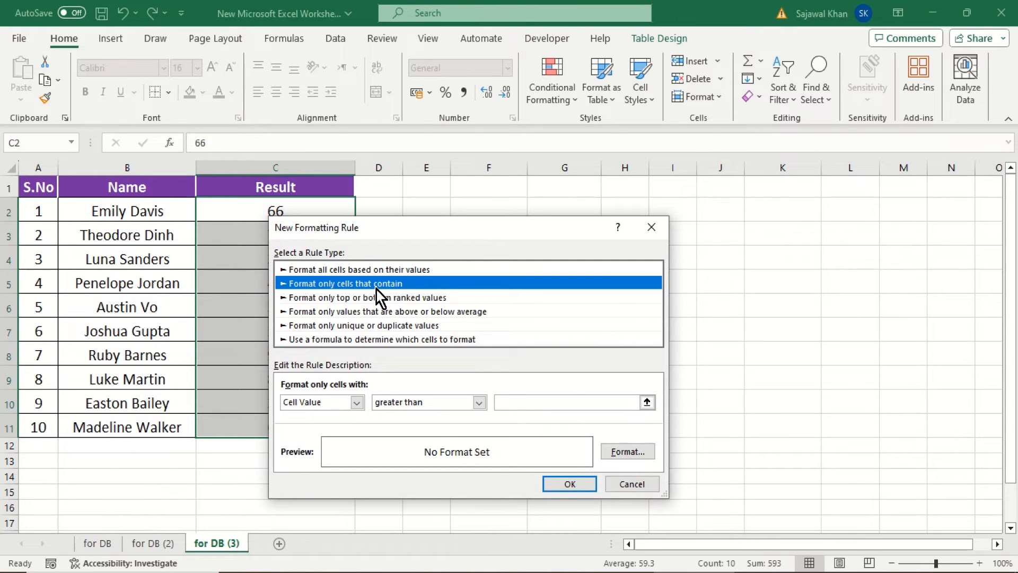
click(480, 403)
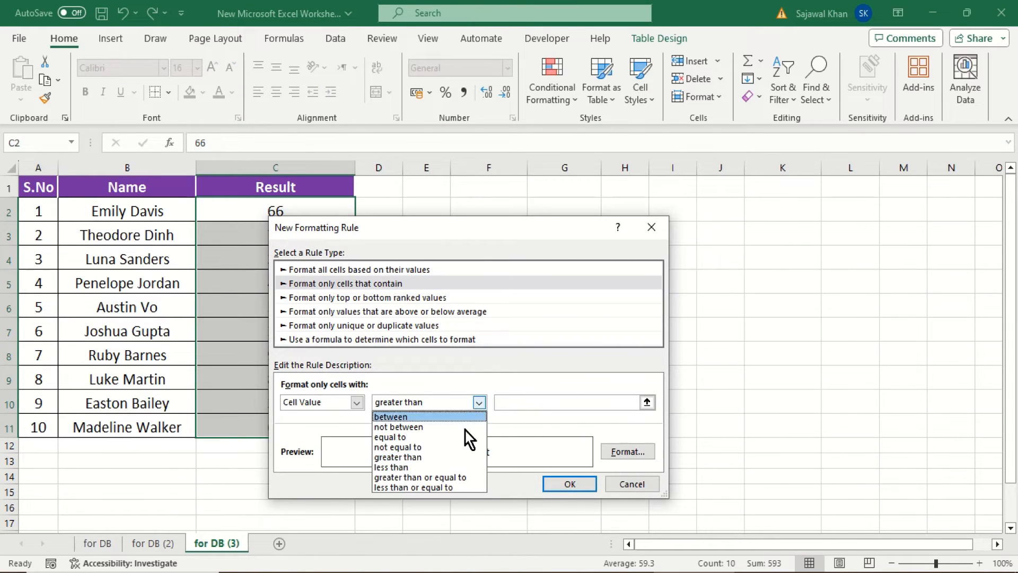
click(418, 468)
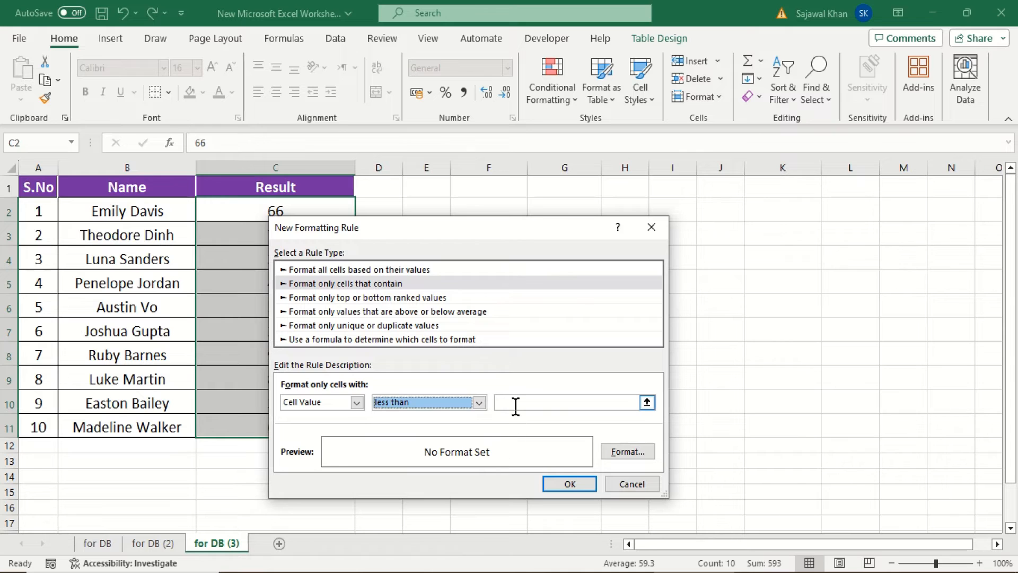
click(518, 404)
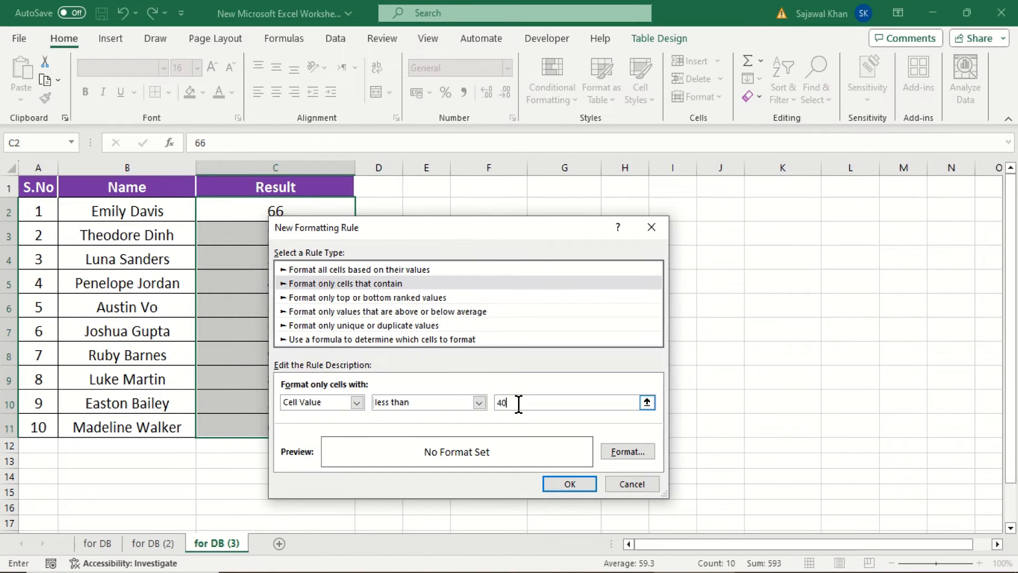
Give the "less than 40" rule a red fill and apply it to the Result cells
click(625, 451)
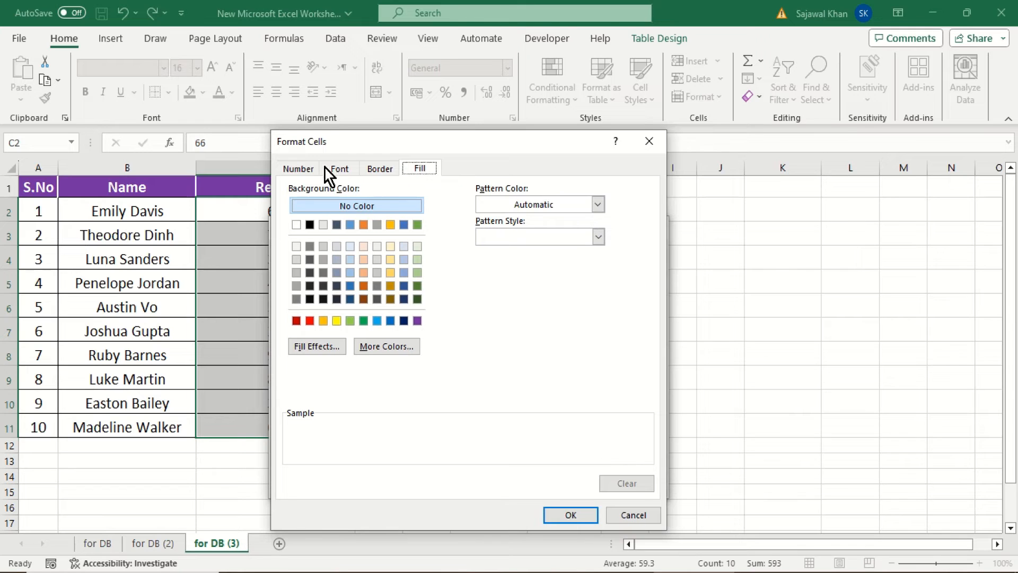
click(311, 321)
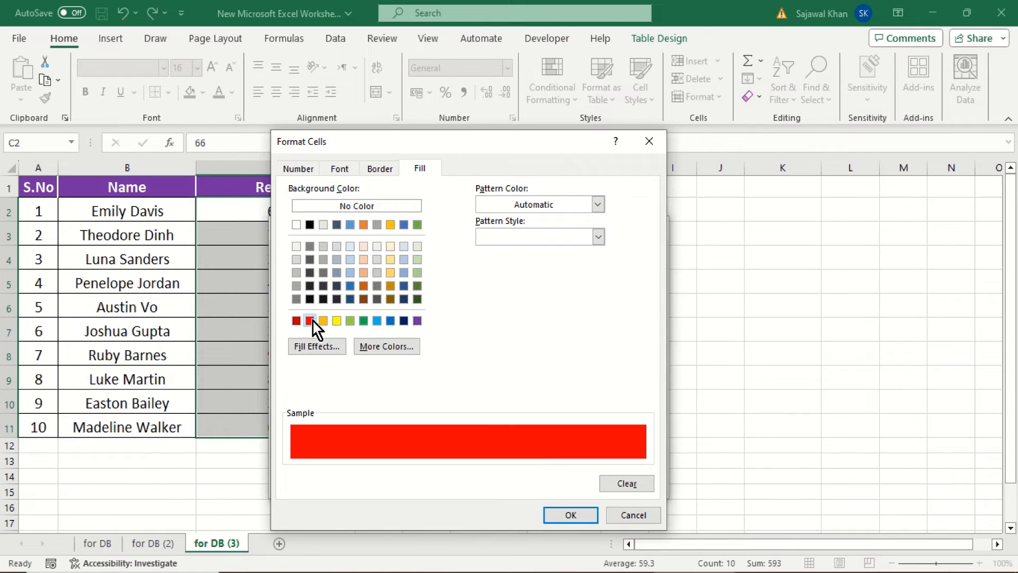
click(571, 517)
click(570, 488)
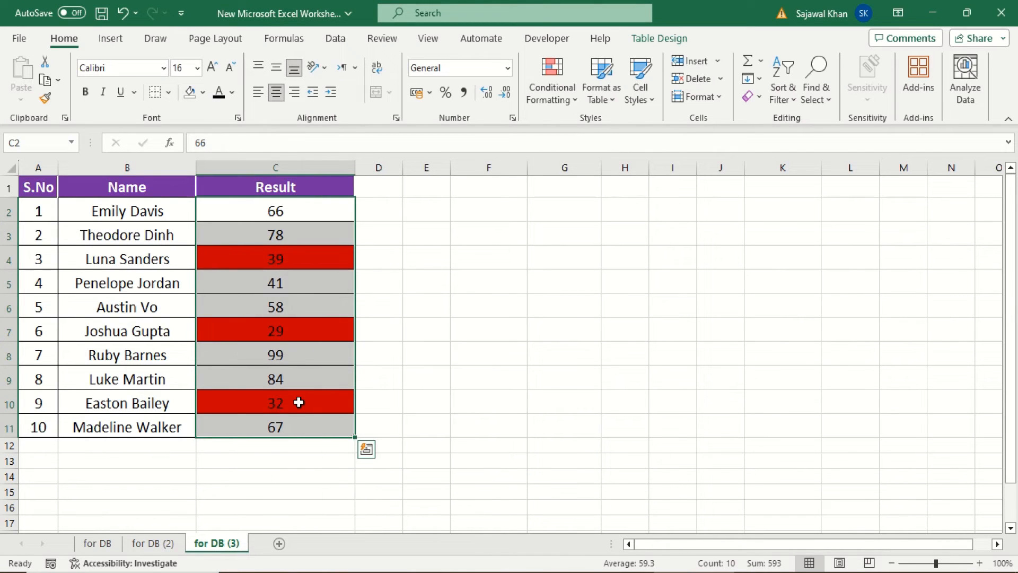
Start another conditional formatting rule on the Result cells C2:C11 for cell values greater than 70
click(557, 106)
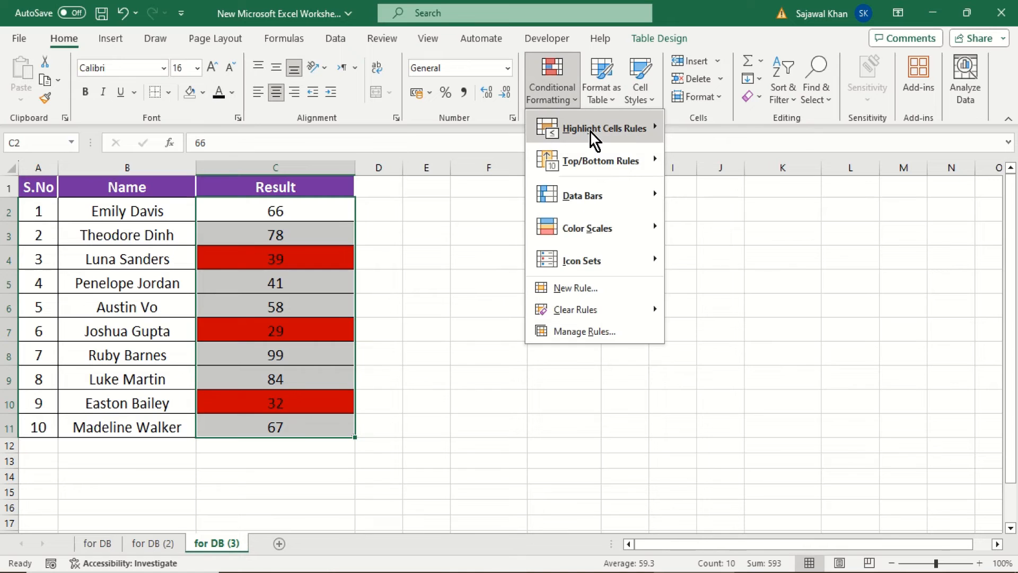
mouse_move(591, 133)
click(737, 354)
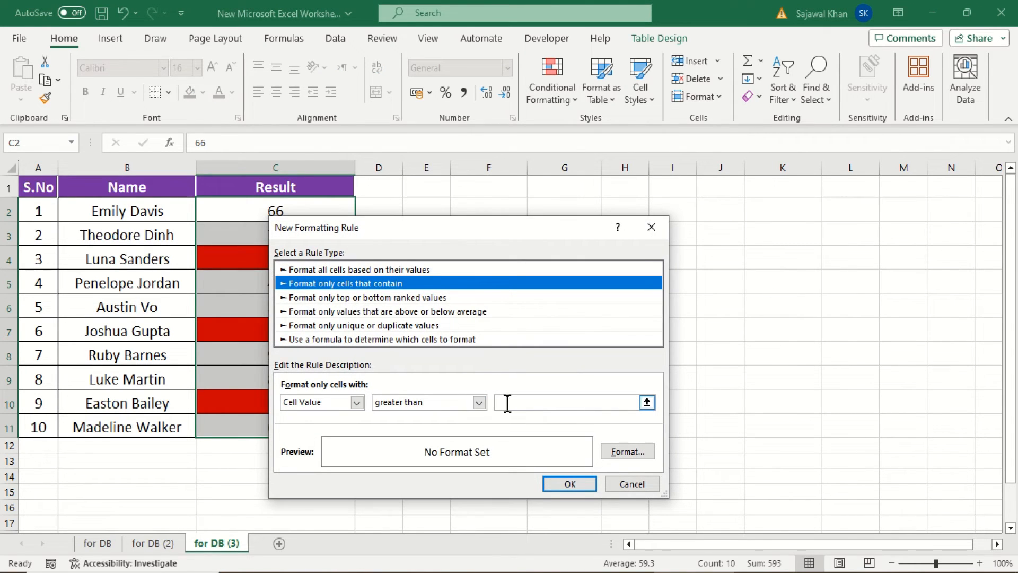
click(510, 403)
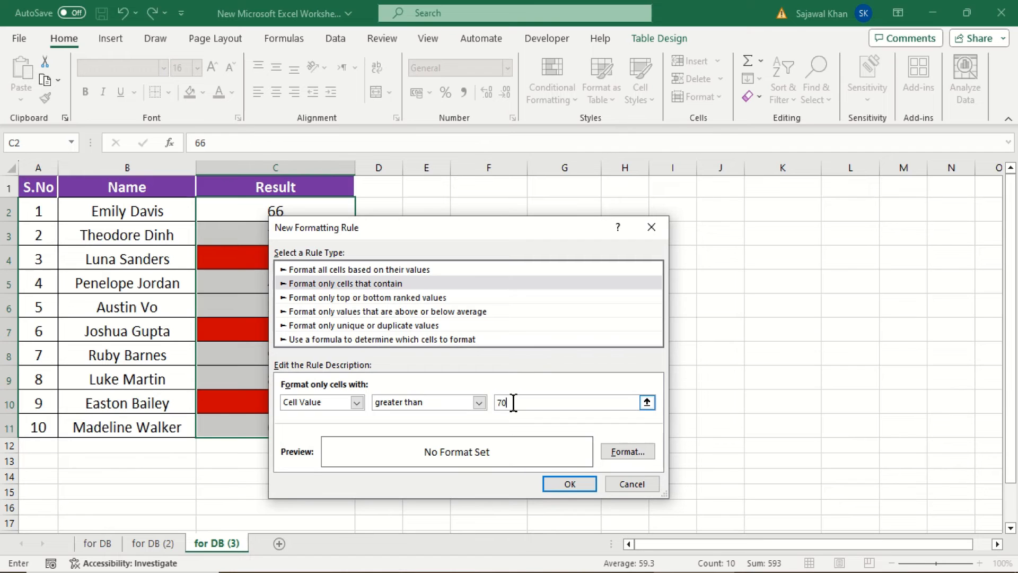
Give the "greater than 70" rule a green fill and apply it to the Result cells
click(620, 455)
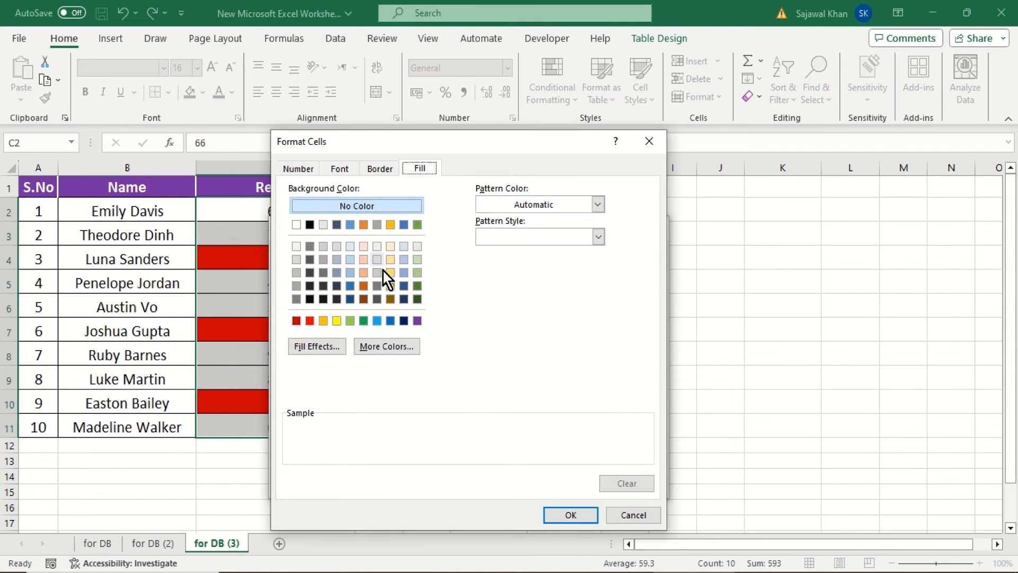
click(363, 320)
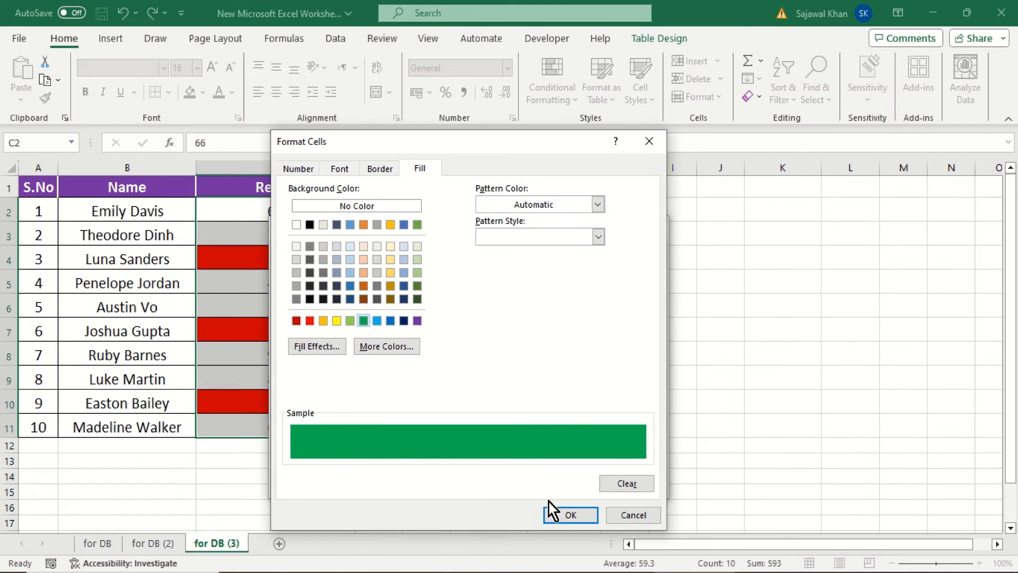
click(560, 513)
click(563, 480)
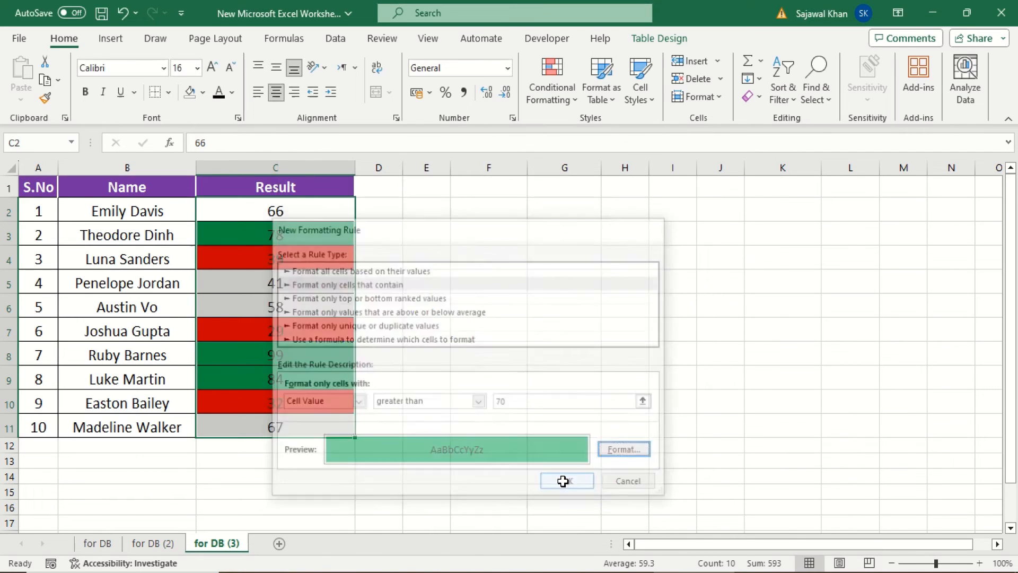